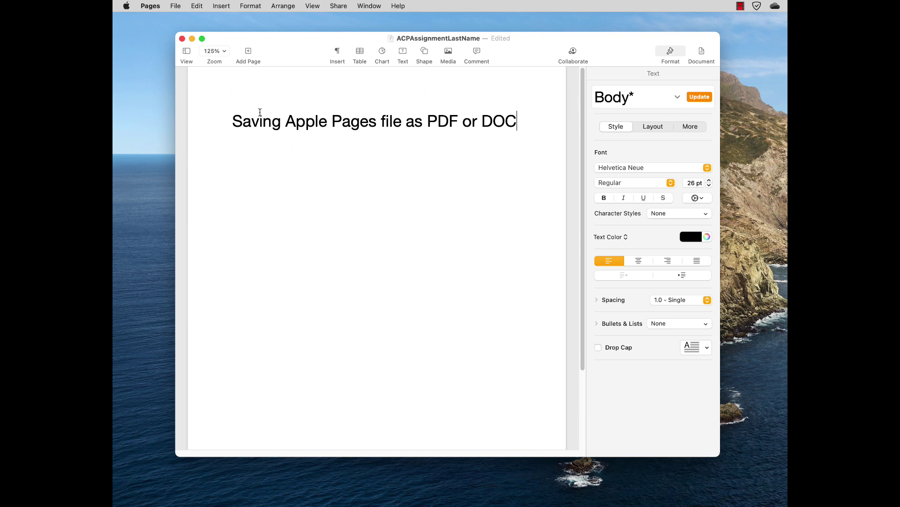
Add 'This is my file.' on a new line below the document title
key("Return")
type("Th")
type("is is my file")
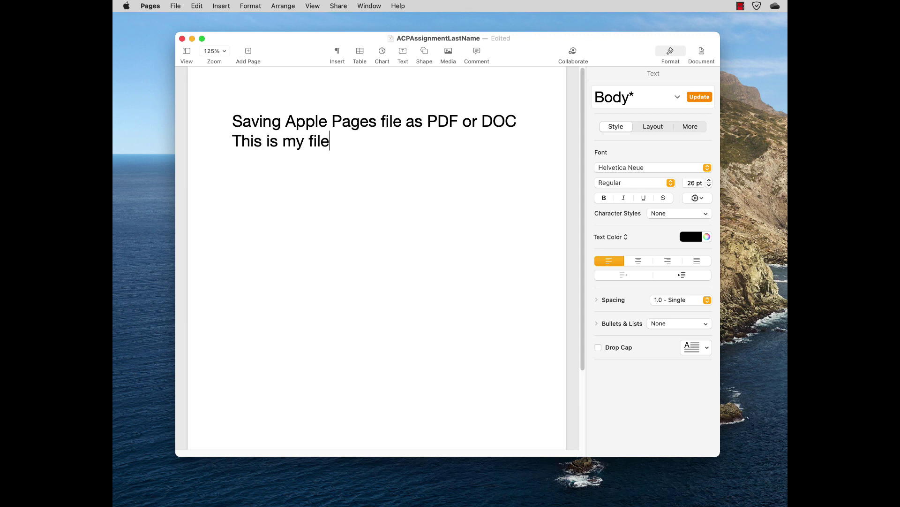
type(".")
Export the document as a PDF named ACPAssignmentLastNamePDF
left_click(173, 8)
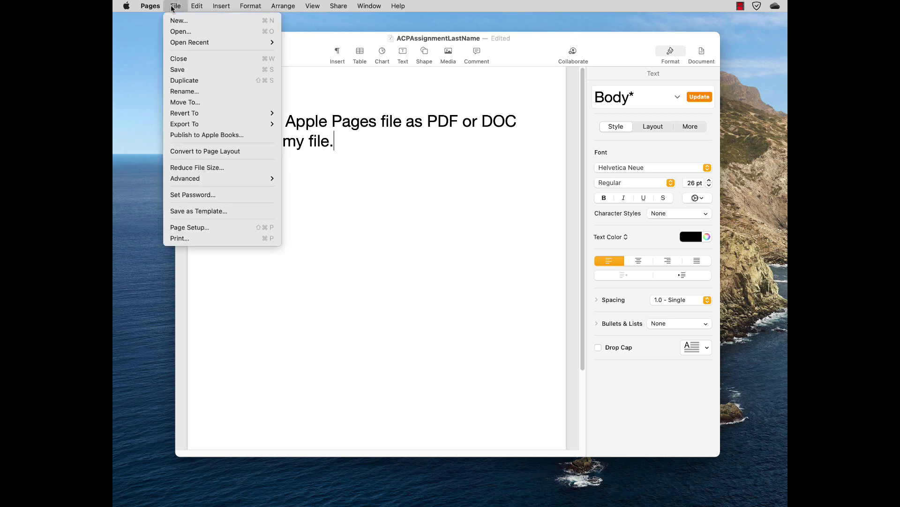
mouse_move(185, 123)
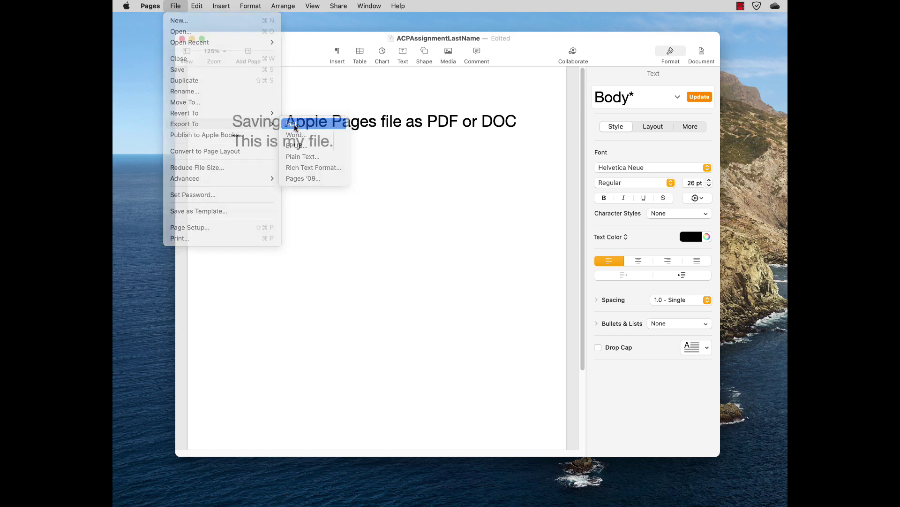
left_click(294, 125)
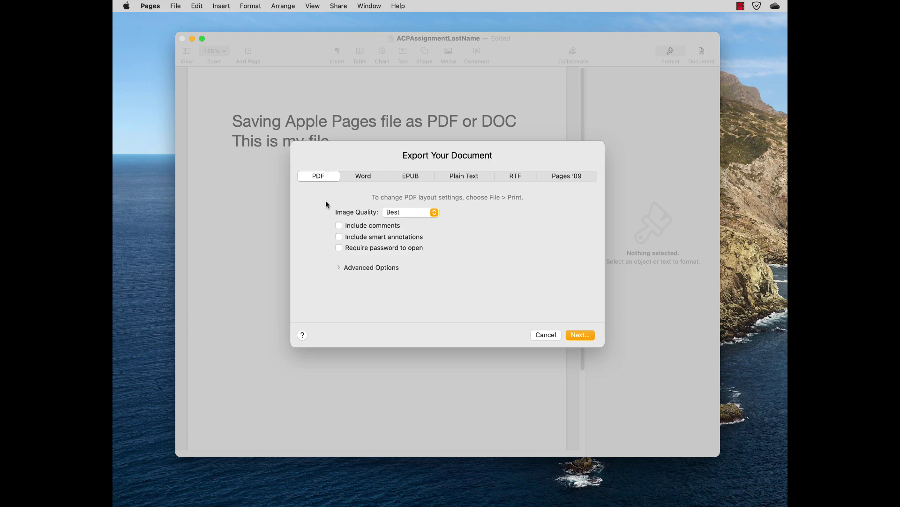
left_click(582, 333)
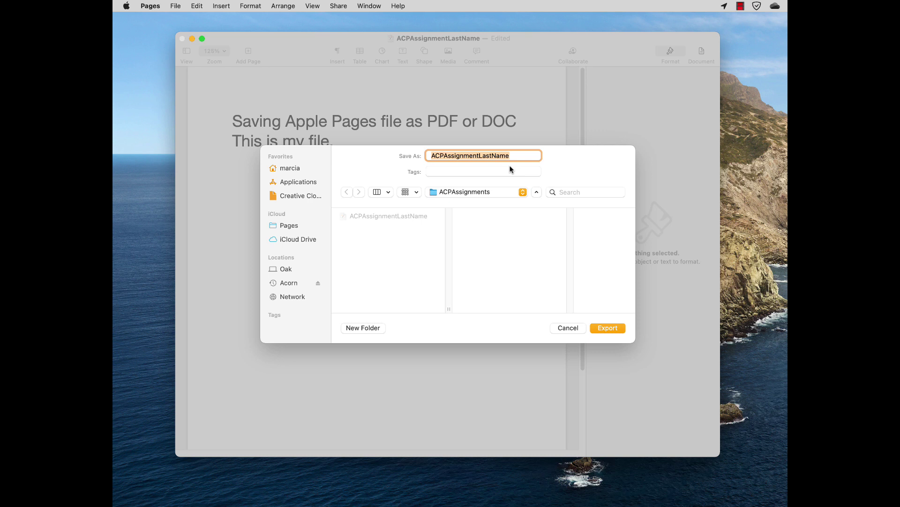
left_click(523, 155)
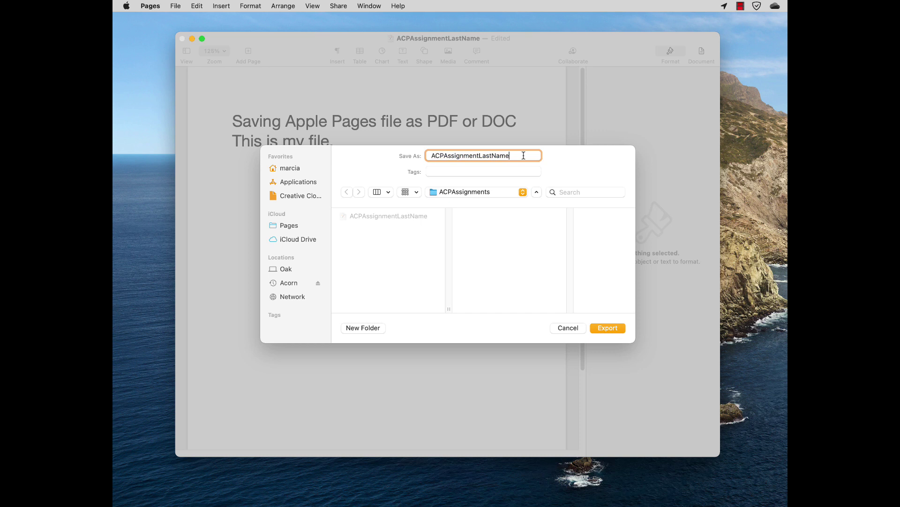
type("PDF")
left_click(605, 329)
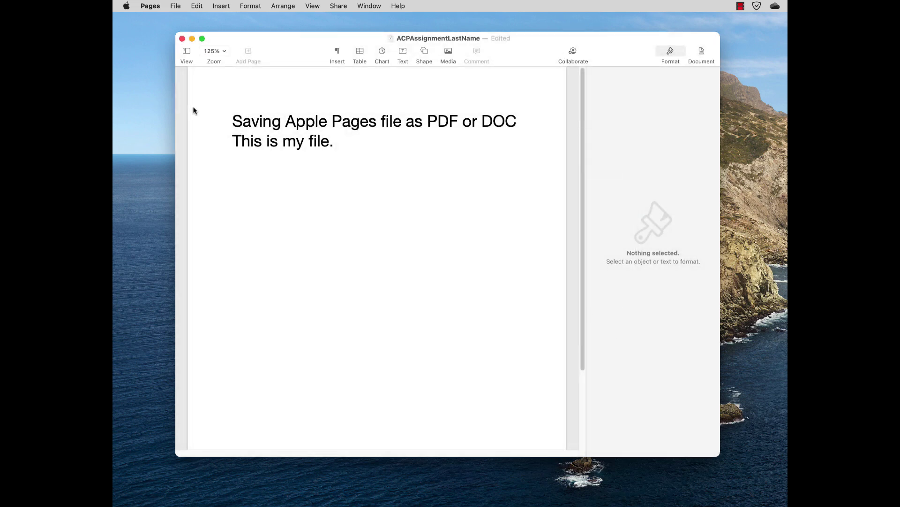
Export the document in Word .docx format as ACPAssignmentLastNameWORD
left_click(158, 7)
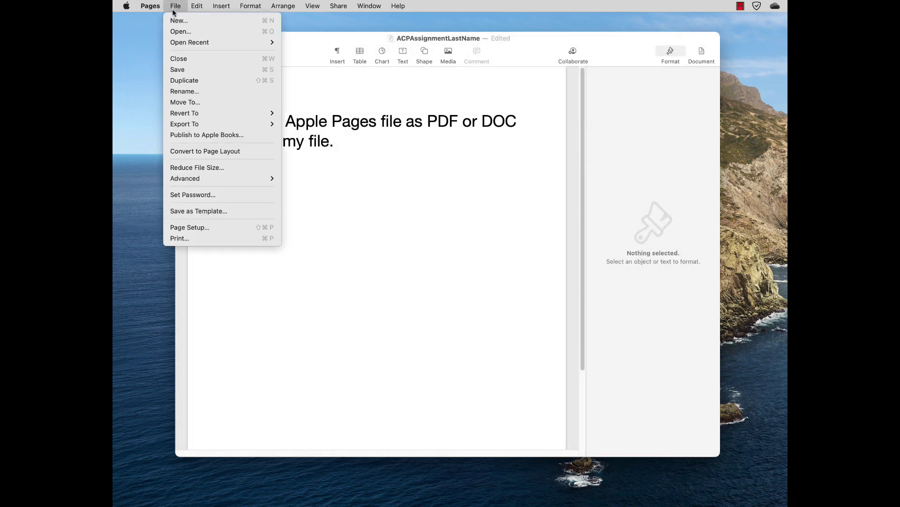
mouse_move(184, 124)
left_click(303, 134)
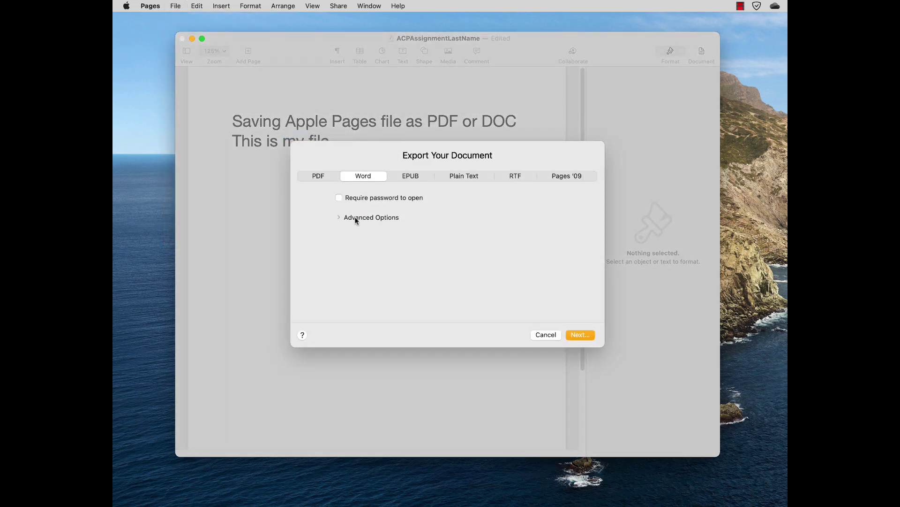
left_click(339, 218)
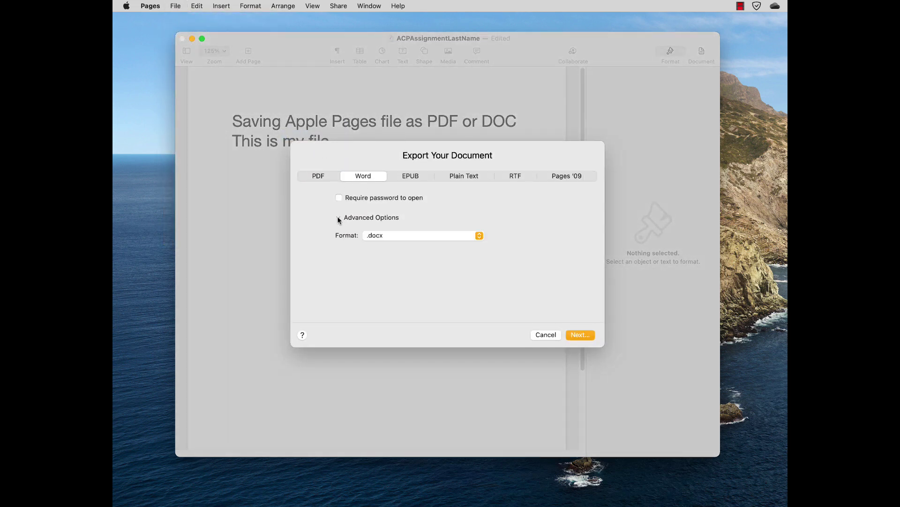
left_click(398, 235)
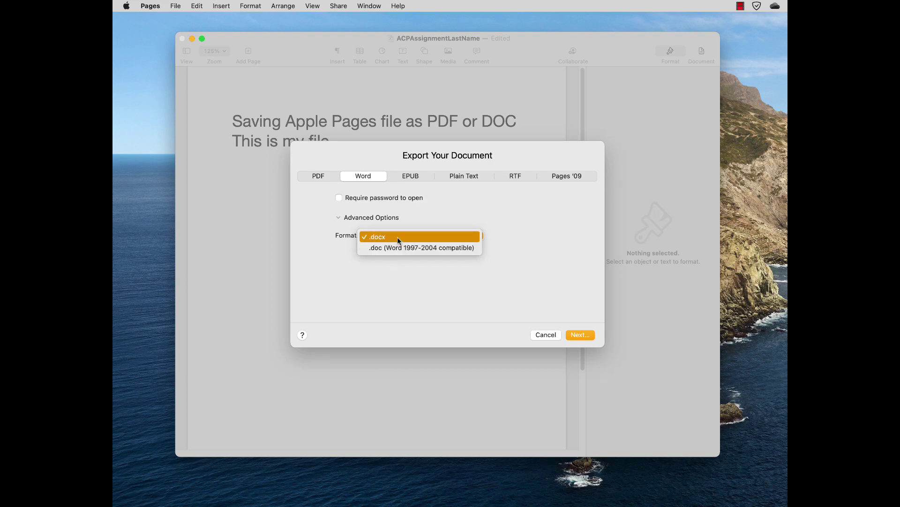
left_click(398, 237)
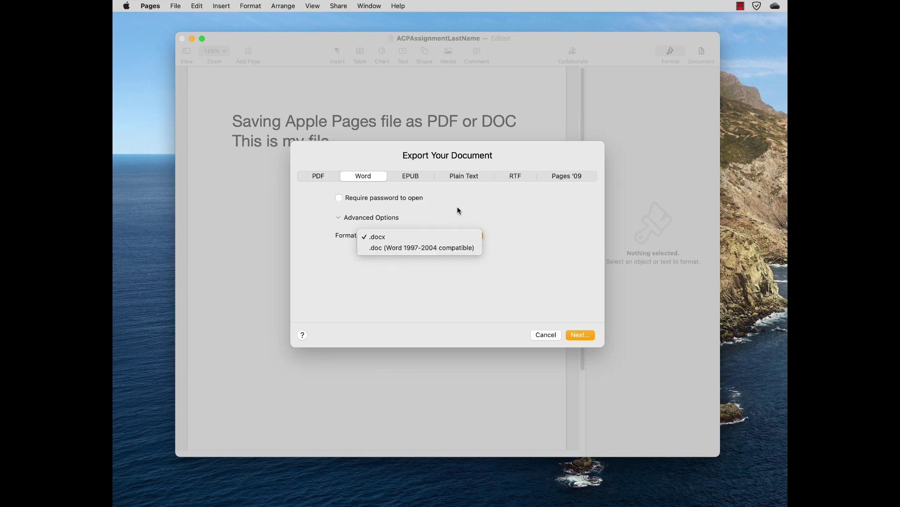
left_click(581, 334)
left_click(516, 154)
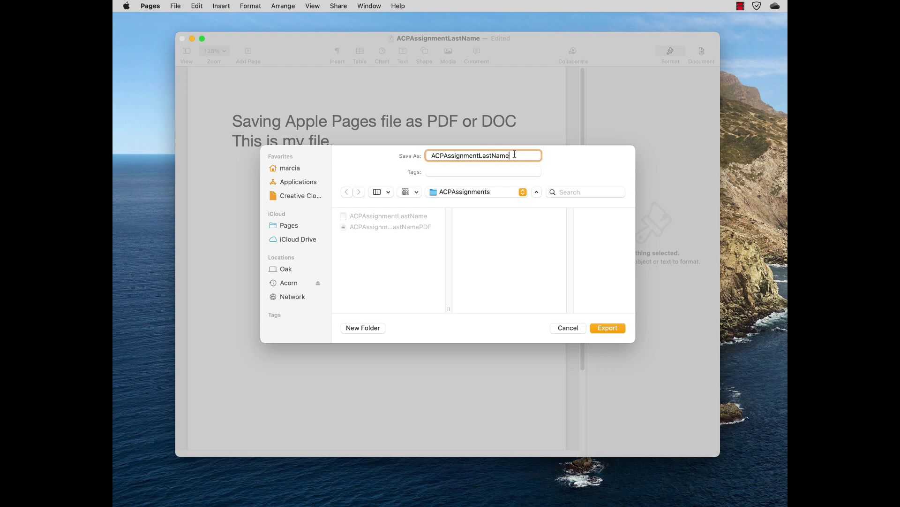
type("DOC")
key("BackSpace")
key("BackSpace")
key("BackSpace")
type("WORD")
key("Return")
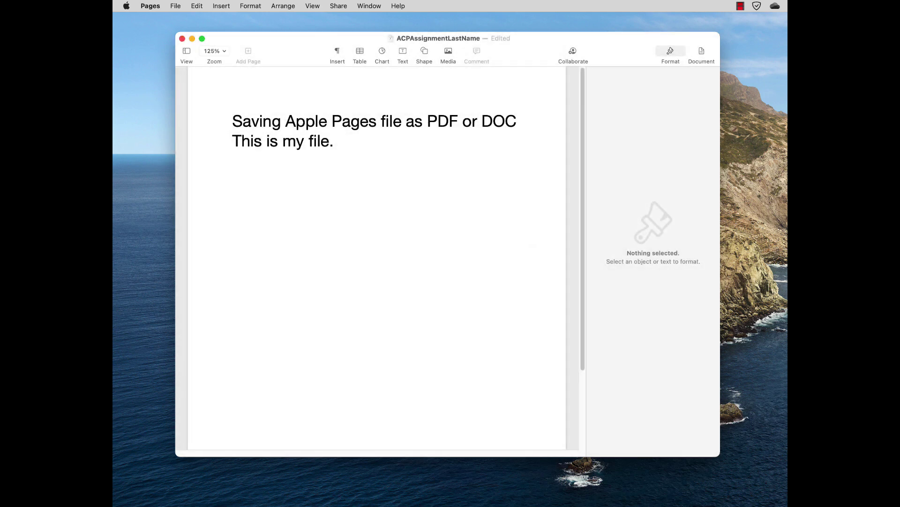
Switch to Finder and bring the ACPAssignments folder window over the document
key("super+Tab")
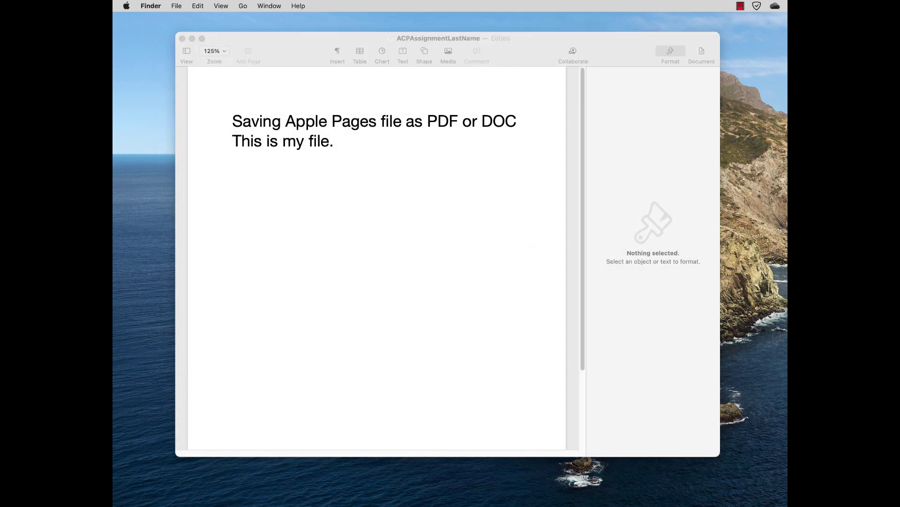
left_click_drag(542, 100, 413, 101)
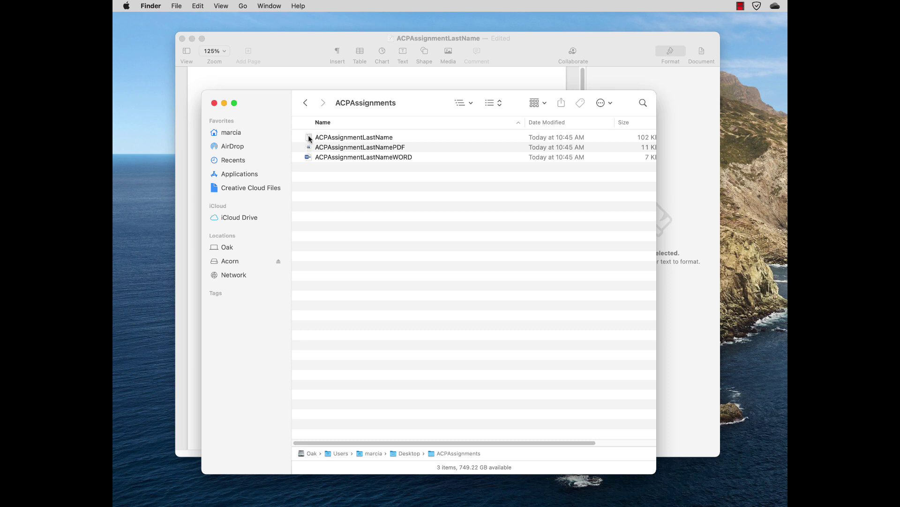
left_click(537, 107)
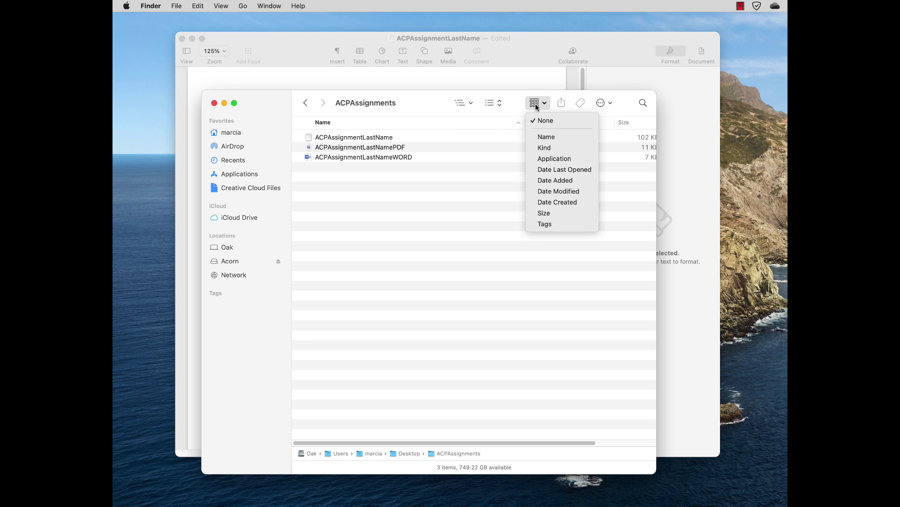
left_click(537, 107)
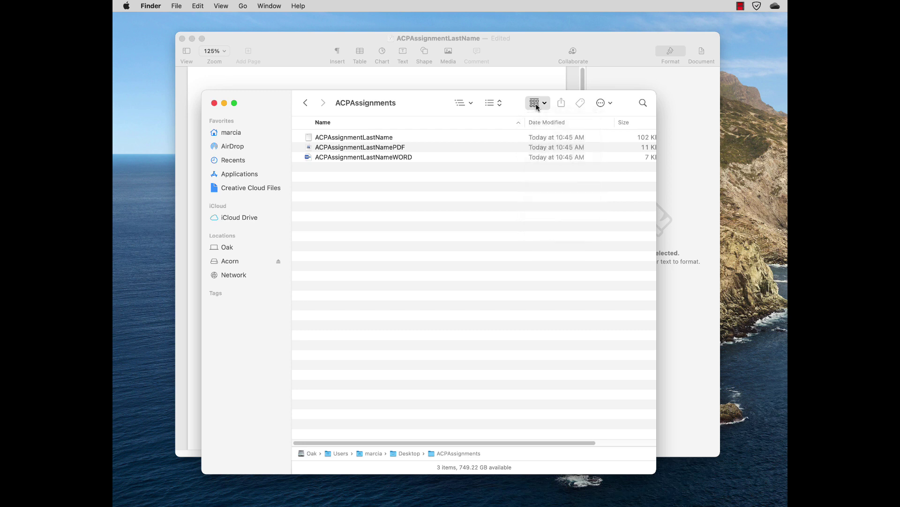
left_click(472, 103)
Enlarge the ACPAssignments window and show its files as a list with a narrower Name column
left_click_drag(518, 93, 463, 83)
left_click_drag(600, 185, 774, 180)
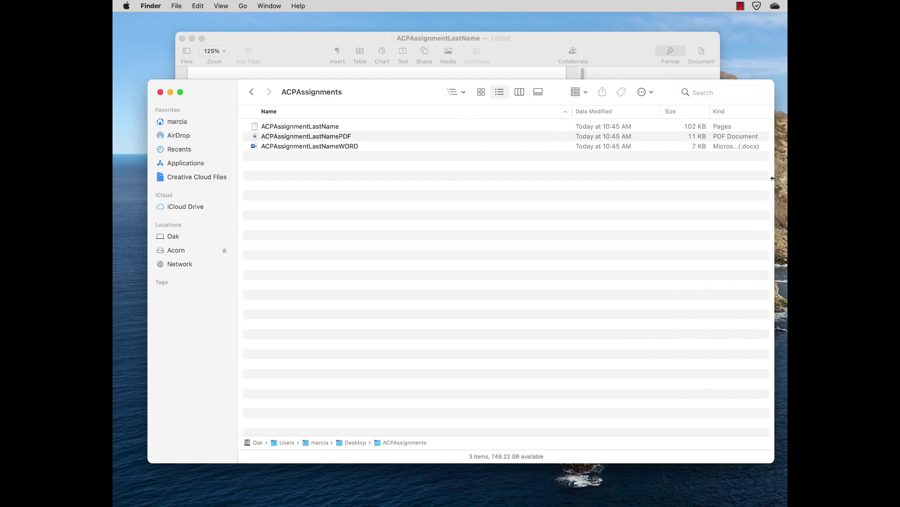
left_click(481, 92)
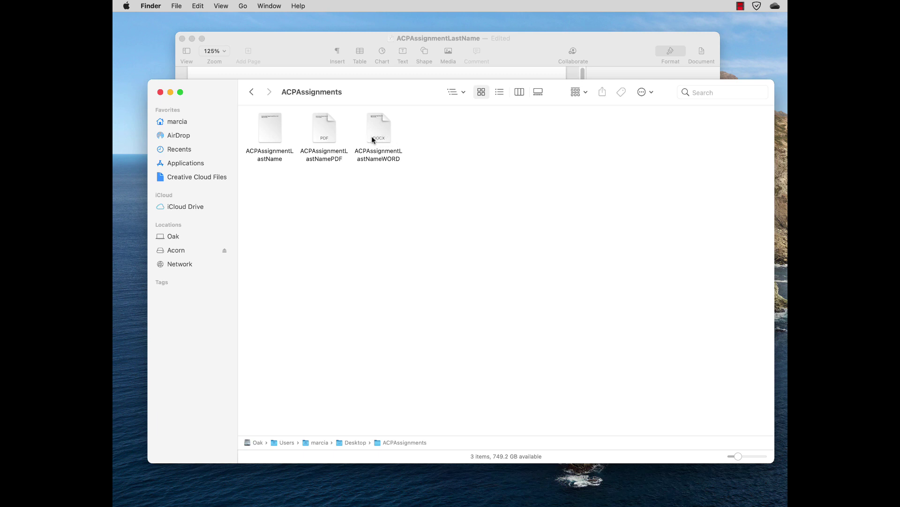
left_click(500, 93)
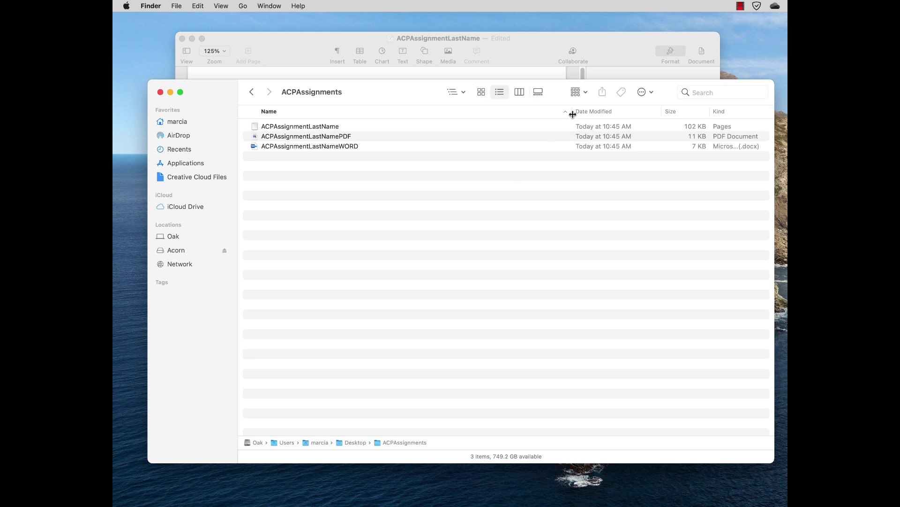
left_click_drag(571, 114, 497, 115)
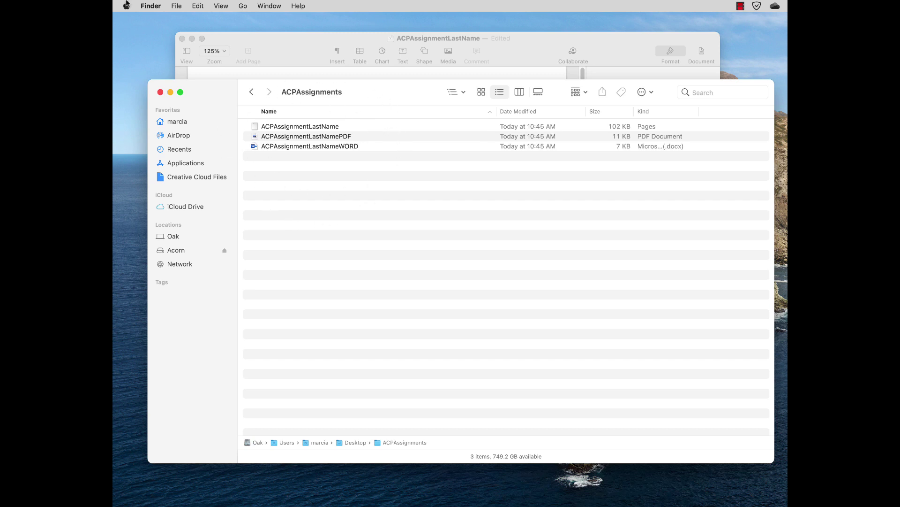
Turn on 'Show all filename extensions' in Finder's Advanced preferences
left_click(149, 5)
left_click(158, 37)
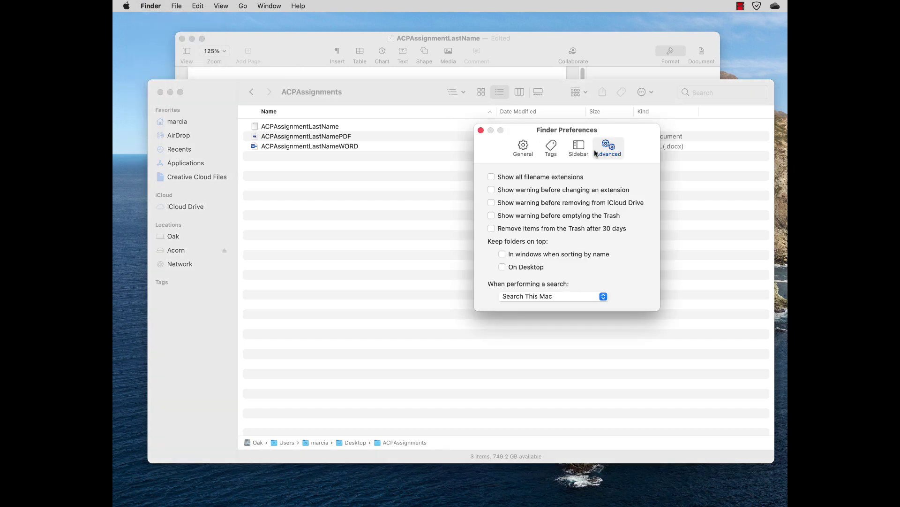
left_click(491, 176)
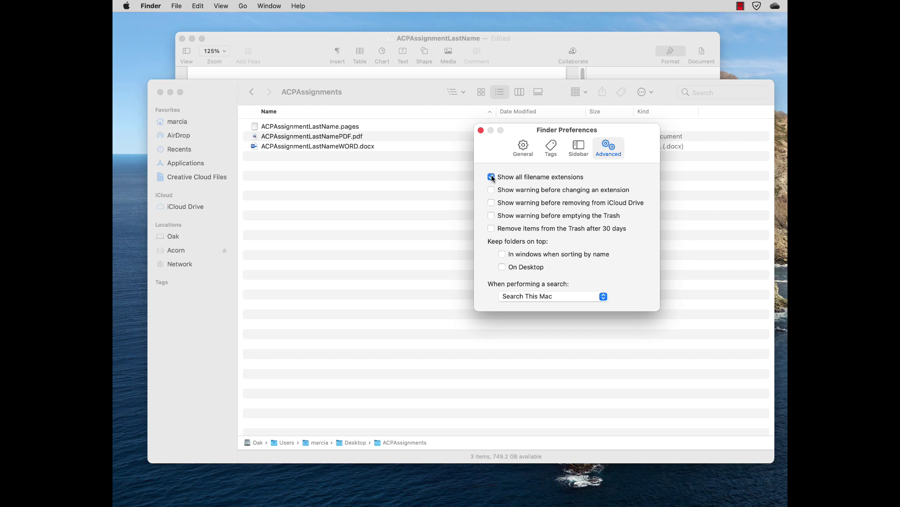
left_click(481, 130)
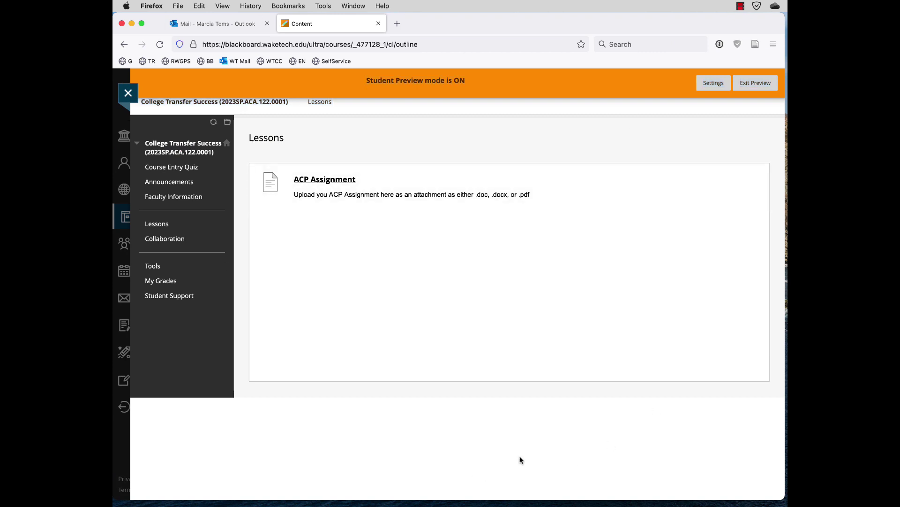
Open the ACP Assignment under Lessons and scroll to Assignment Submission
left_click(333, 182)
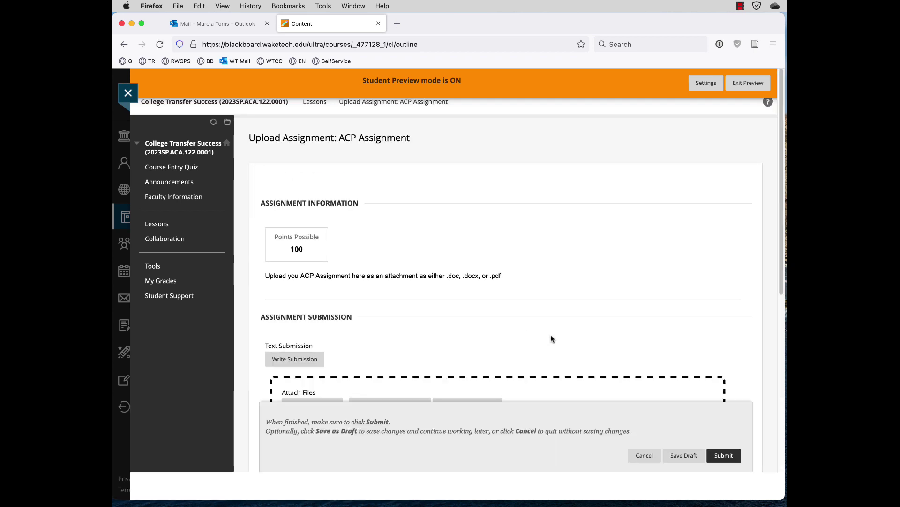
scroll(532, 241, "down", 5)
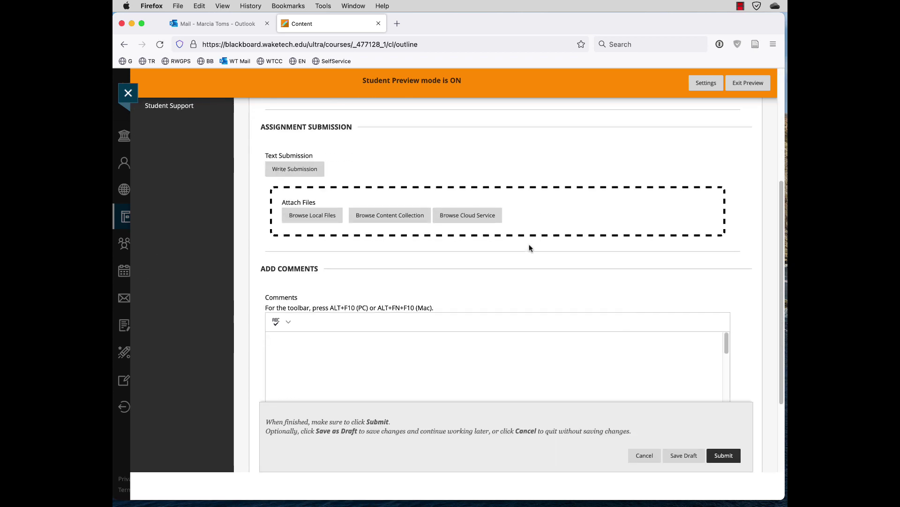
Attach the .pages, .pdf and .docx files from ACPAssignments via Browse Local Files
left_click(306, 218)
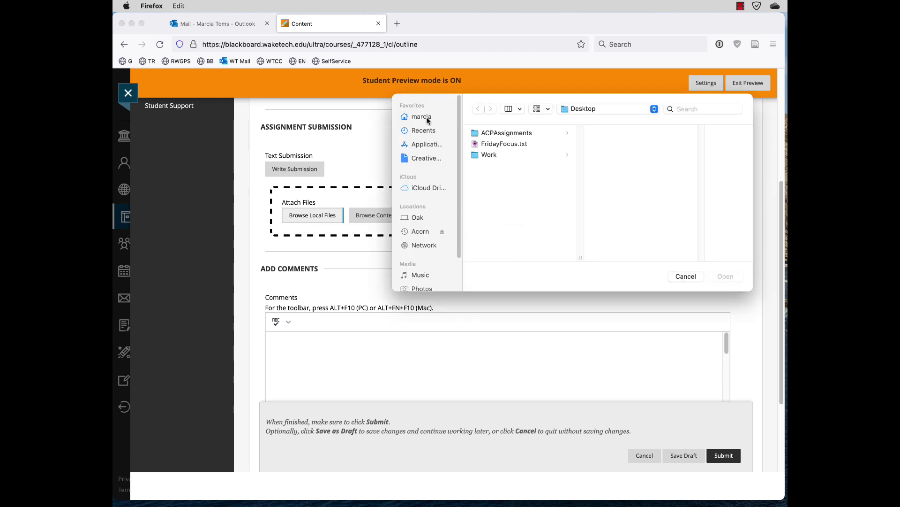
left_click(511, 135)
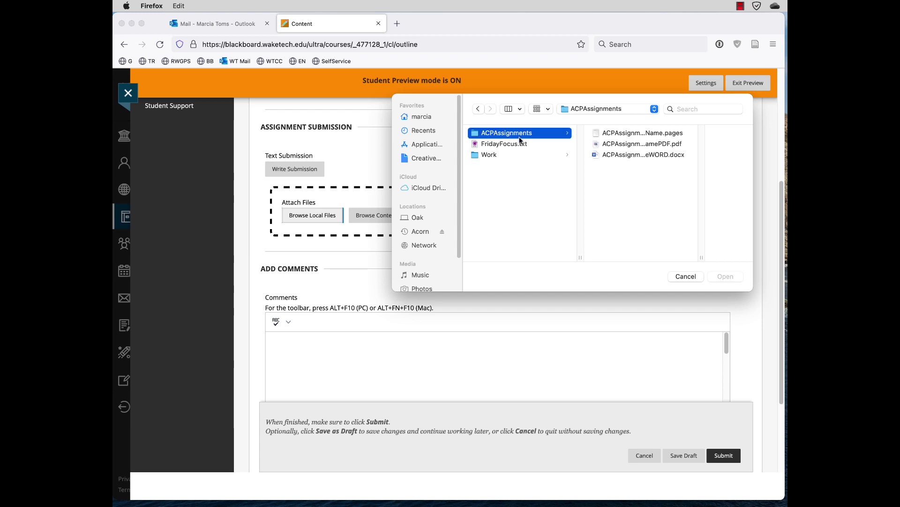
left_click(627, 135)
left_click(569, 145, "shift")
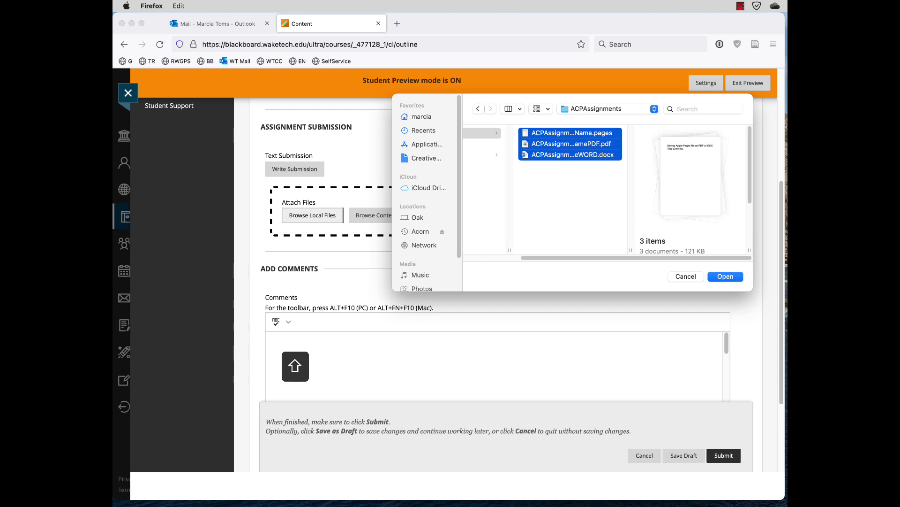
left_click(734, 278)
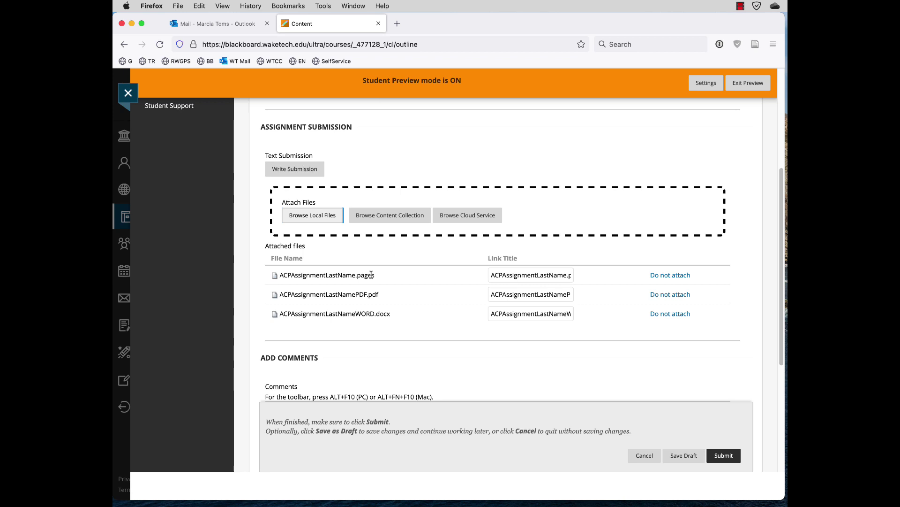
scroll(371, 275, "down", 5)
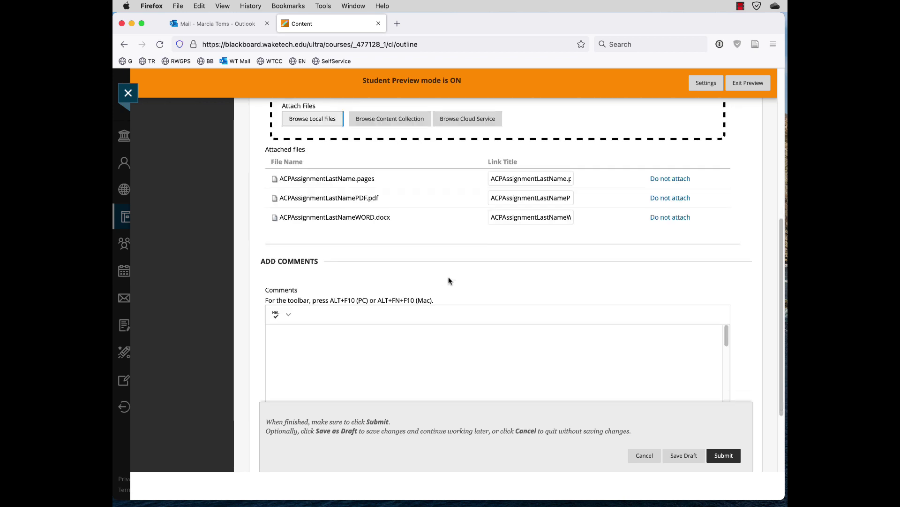
Submit the assignment and view the submitted .pages file in the history
left_click(719, 451)
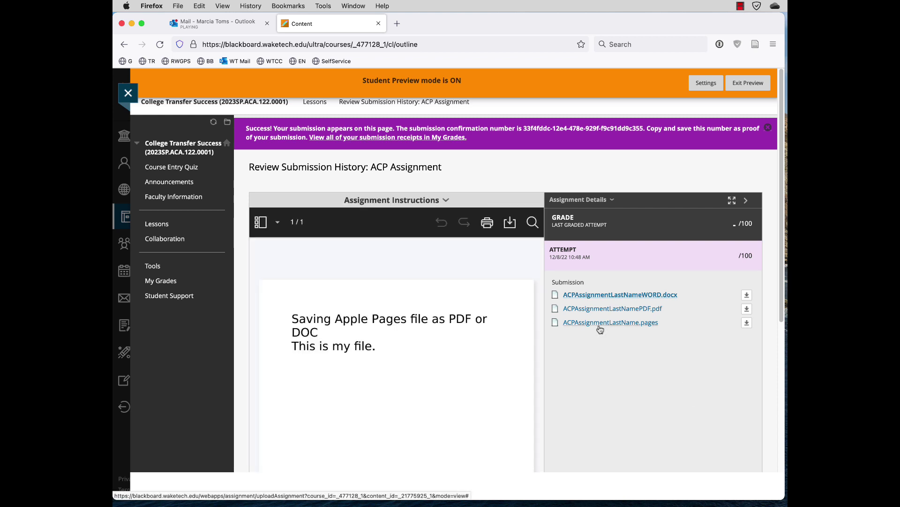
left_click(600, 323)
scroll(694, 410, "down", 2)
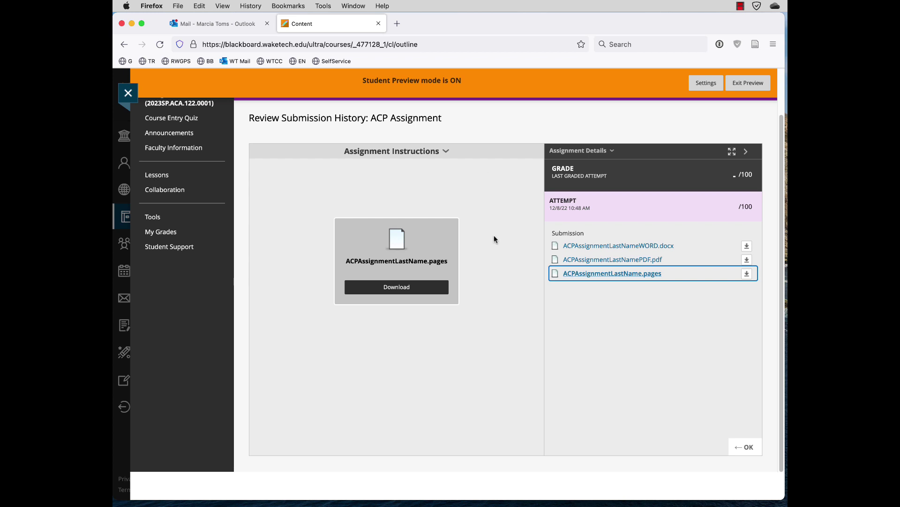
Preview the submitted PDF file from the Submission list
left_click(624, 260)
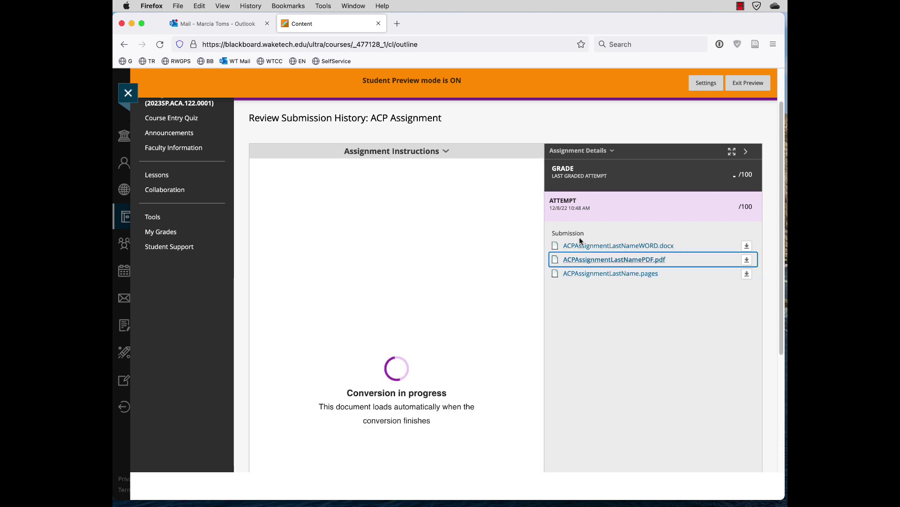
left_click(572, 262)
scroll(715, 407, "down", 3)
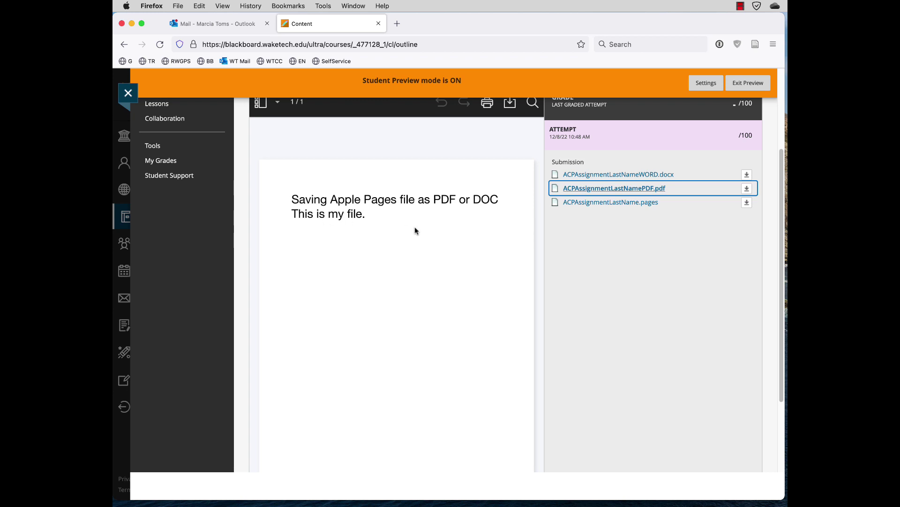
scroll(732, 295, "up", 2)
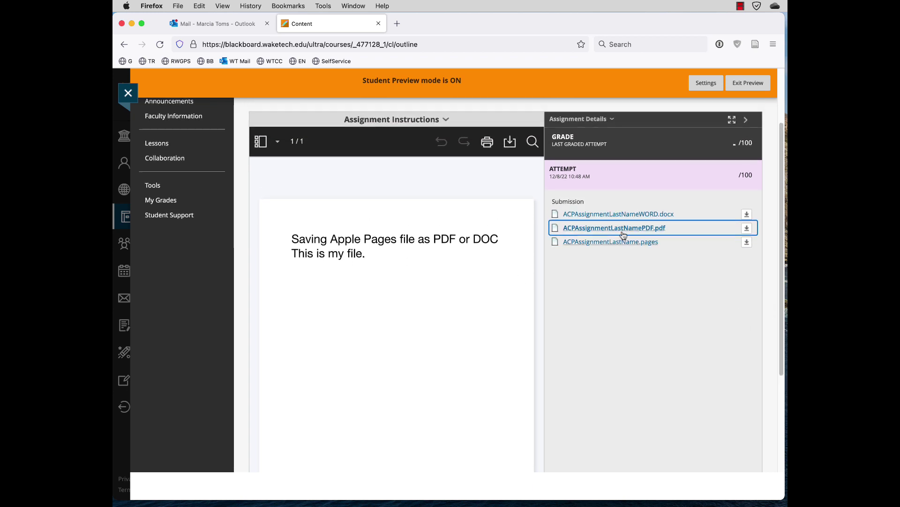
Preview the submitted WORD.docx file to confirm its text
left_click(605, 215)
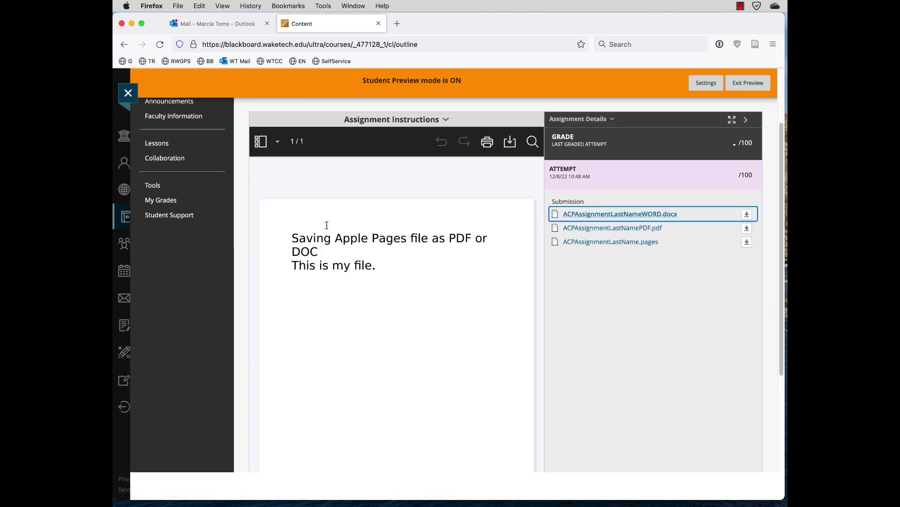
left_click(570, 228)
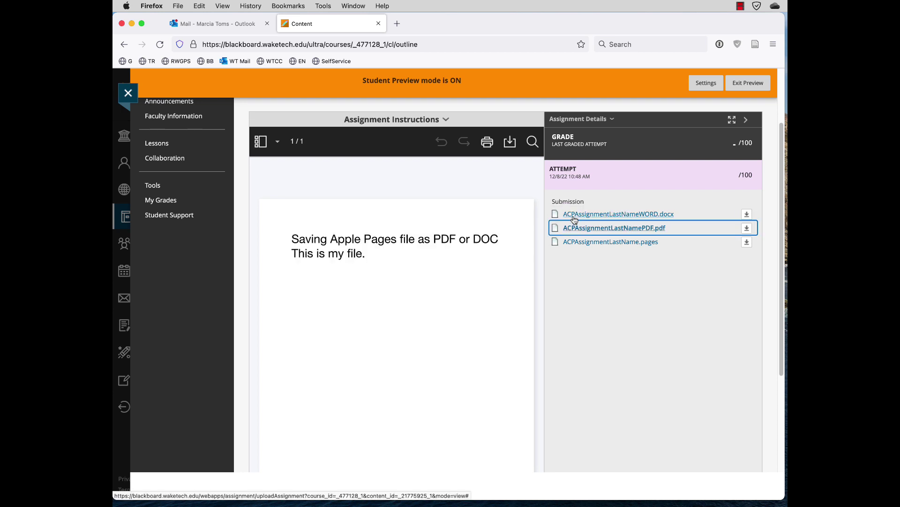
left_click(575, 215)
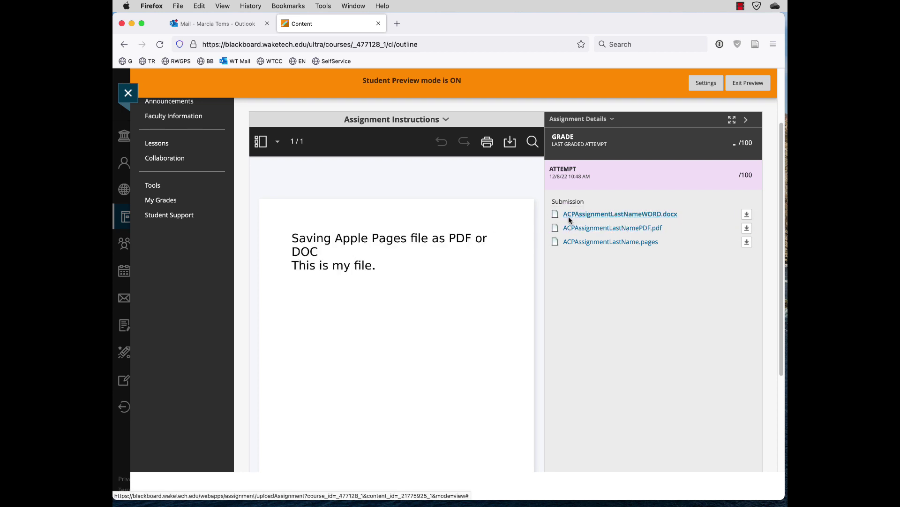
left_click(568, 217)
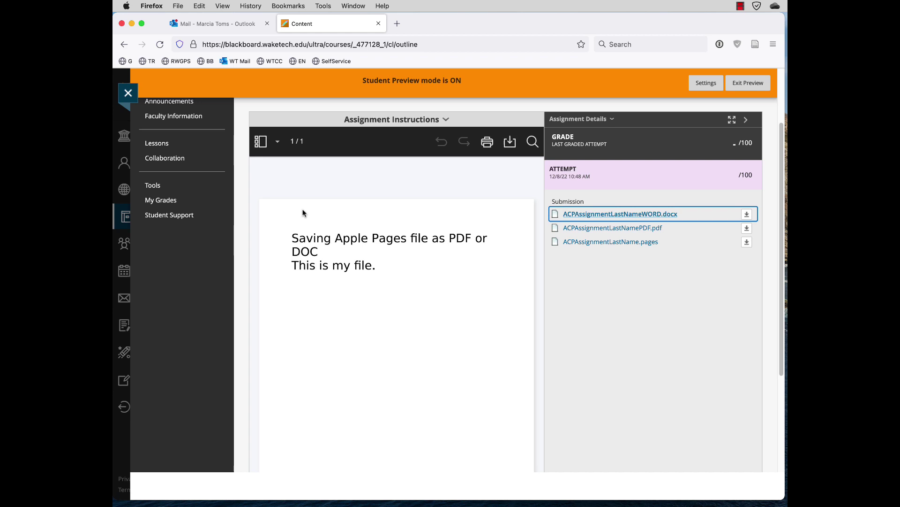